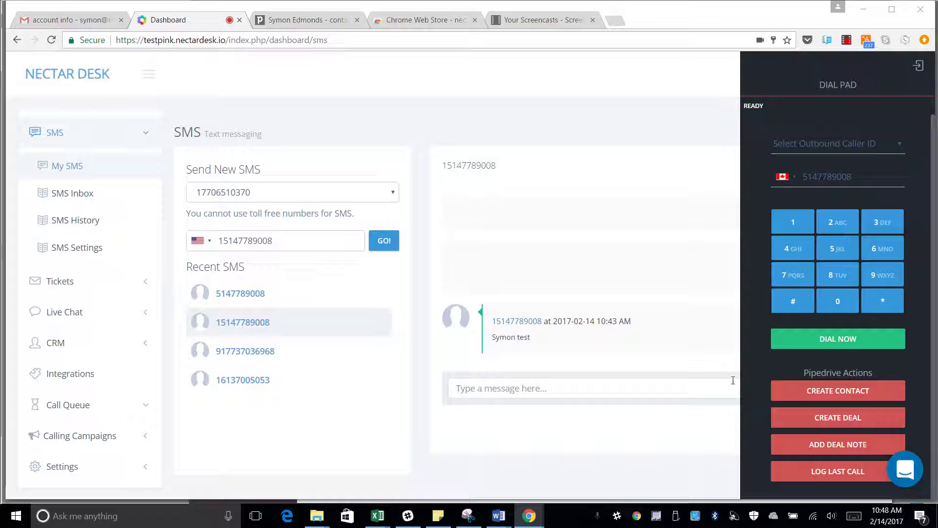
Step: Start a new deal and replace the prefilled contact with a newly entered contact name
click(844, 421)
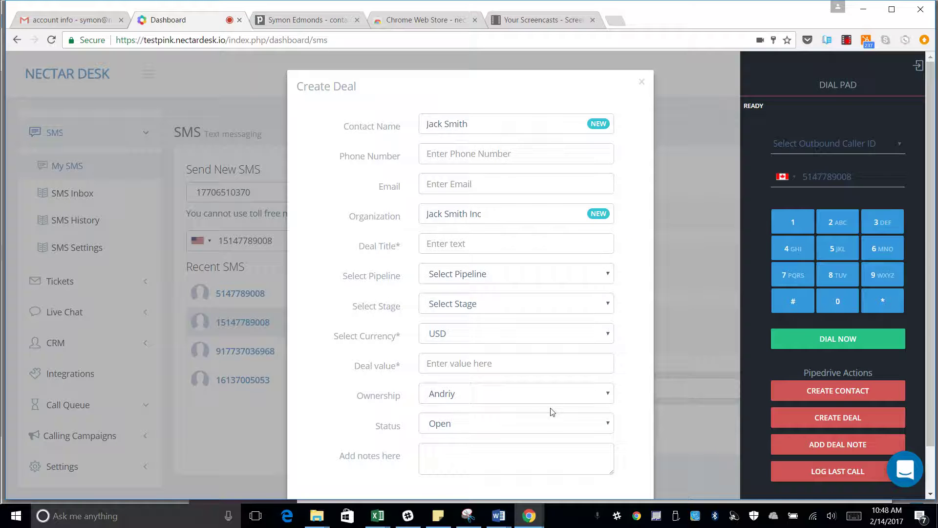
triple_click(481, 123)
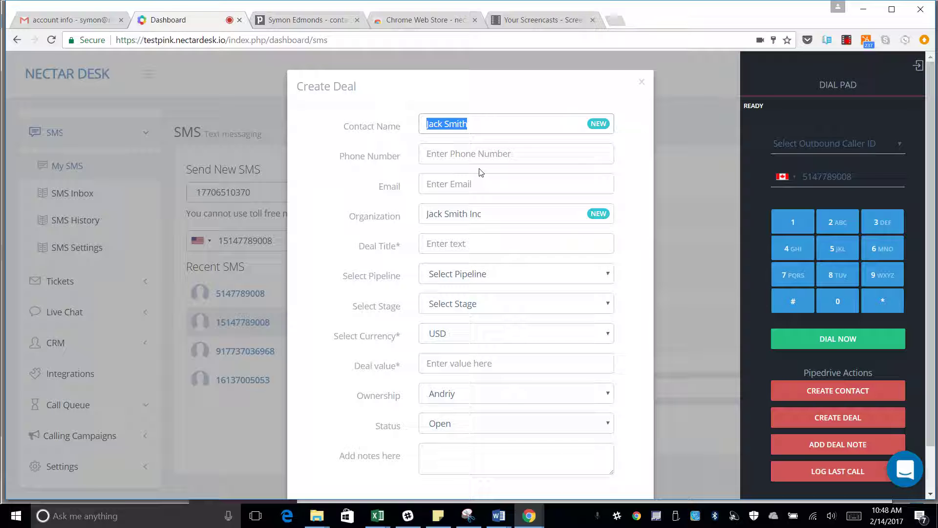
key(BackSpace)
text(ander)
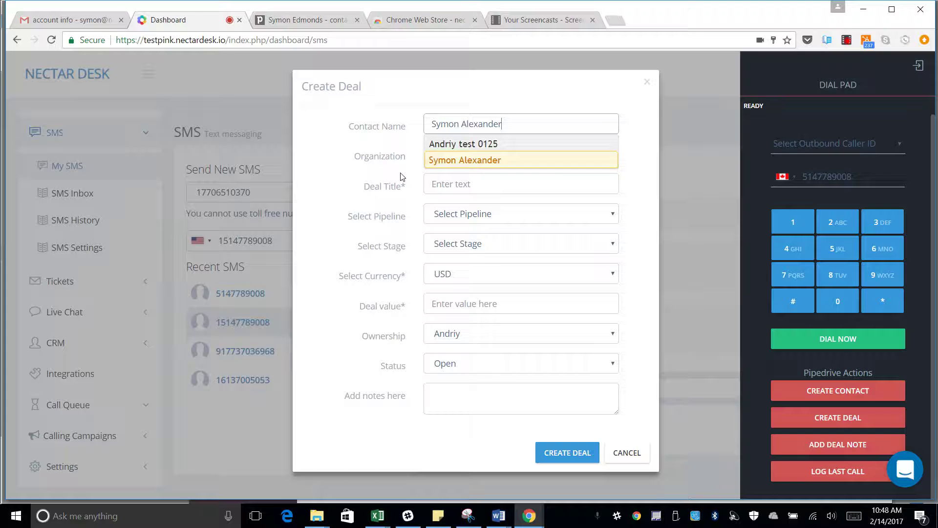
click(442, 160)
text(Jack Smith Inc)
click(511, 121)
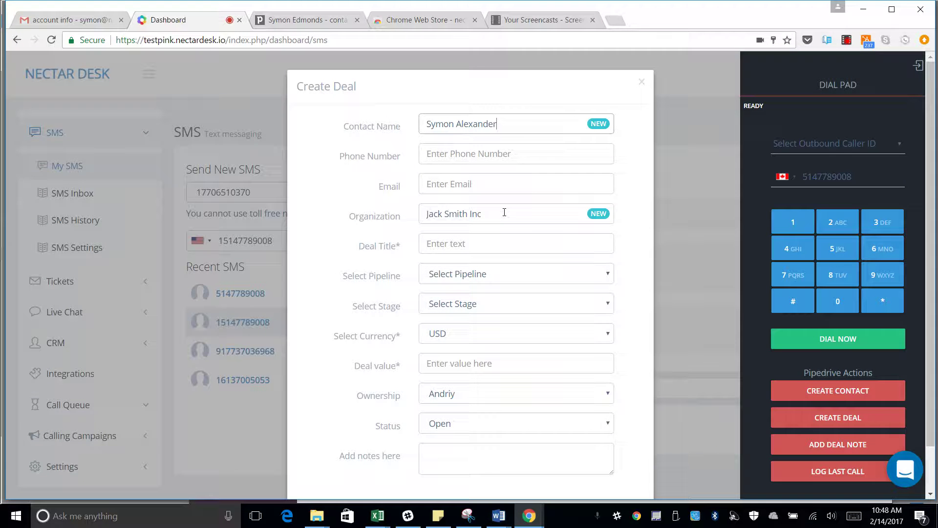
Step: Set the deal's organization to Social Shopper from the suggestions
drag(504, 215, 292, 232)
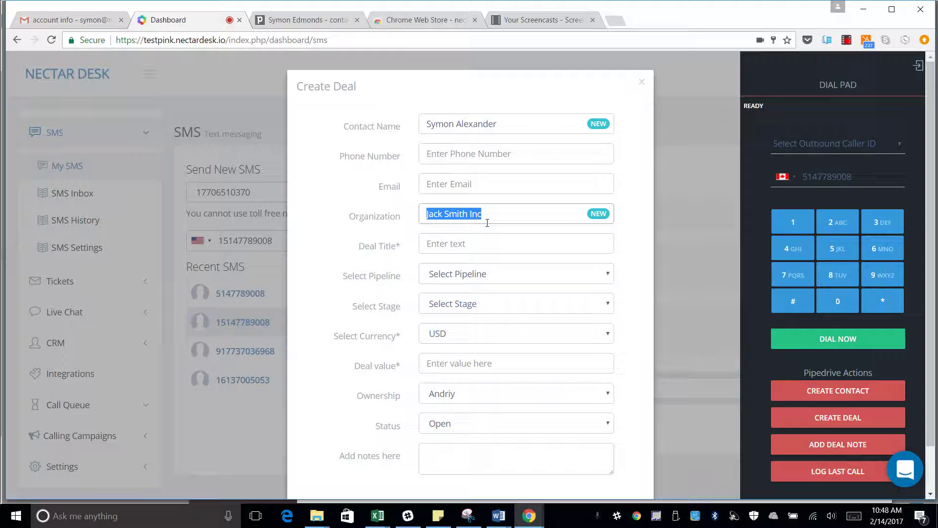
text(a)
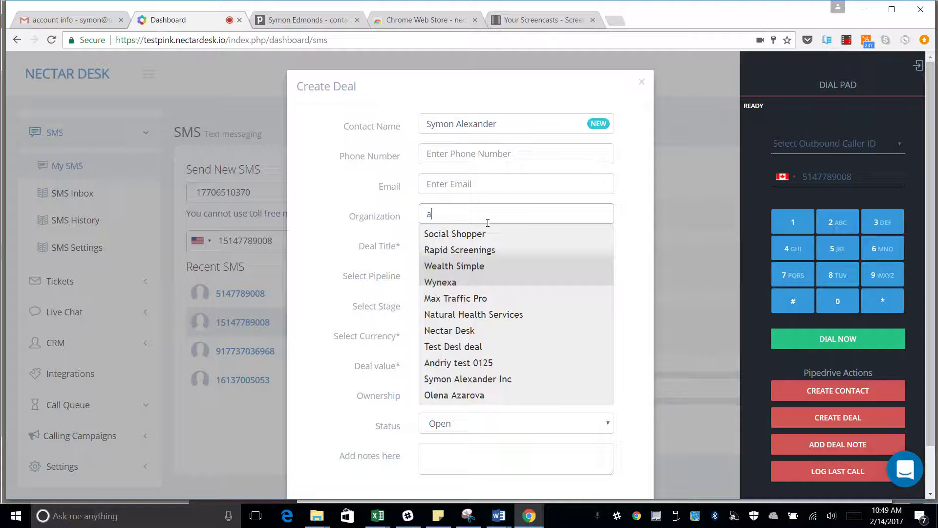
click(477, 235)
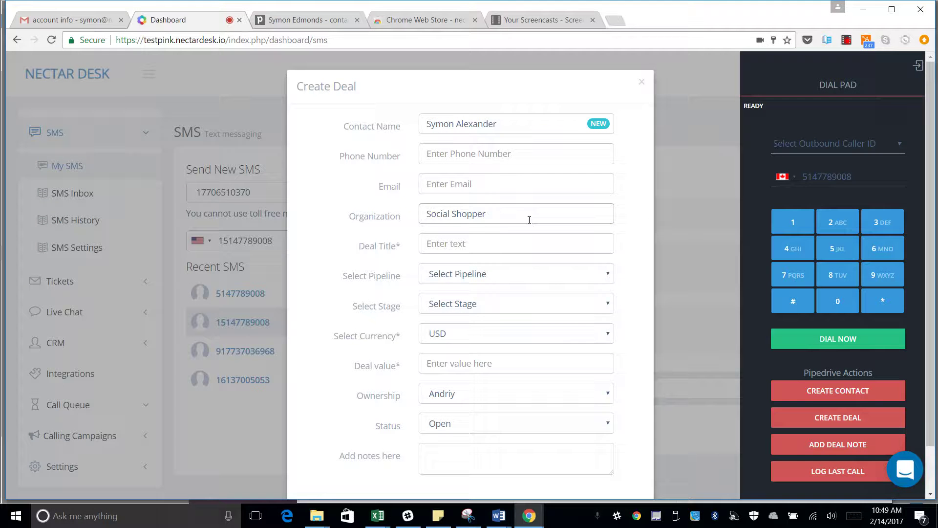
key(ctrl+a)
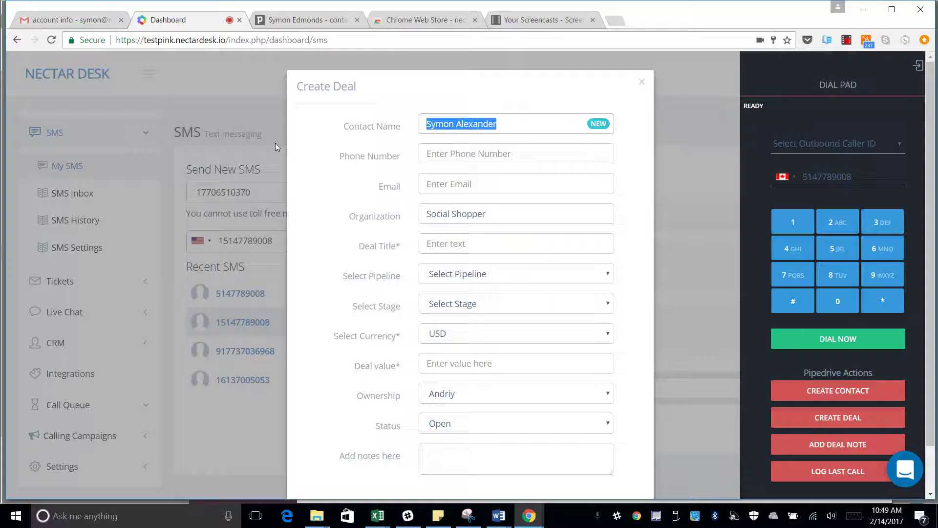
key(BackSpace)
text(Jack Willi)
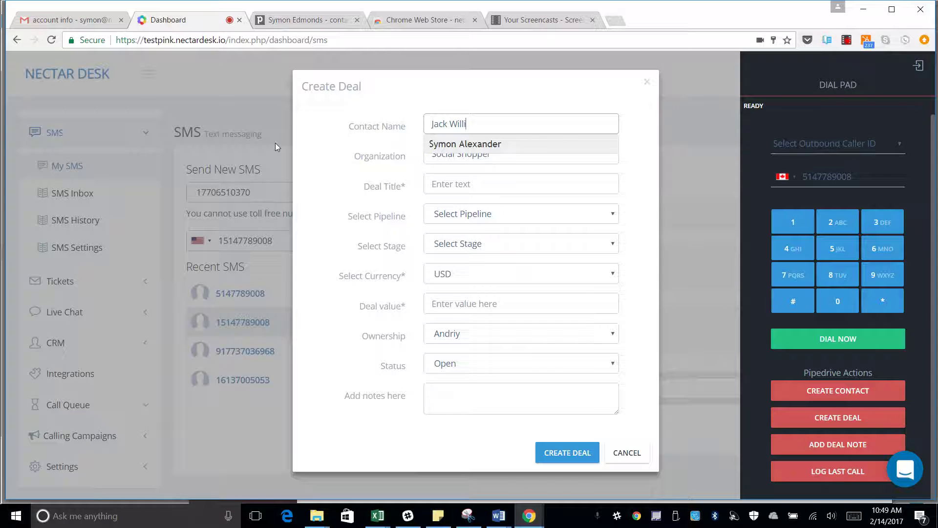
text(ams)
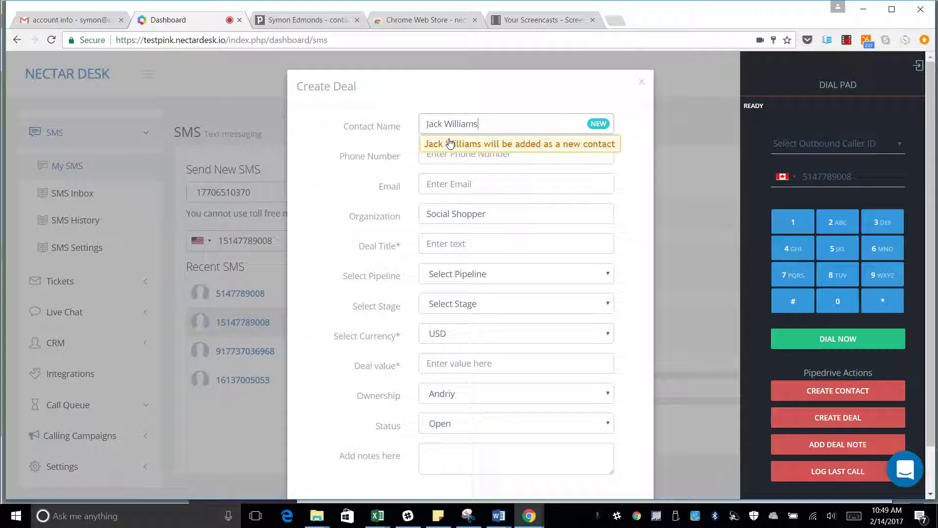
drag(489, 215, 299, 218)
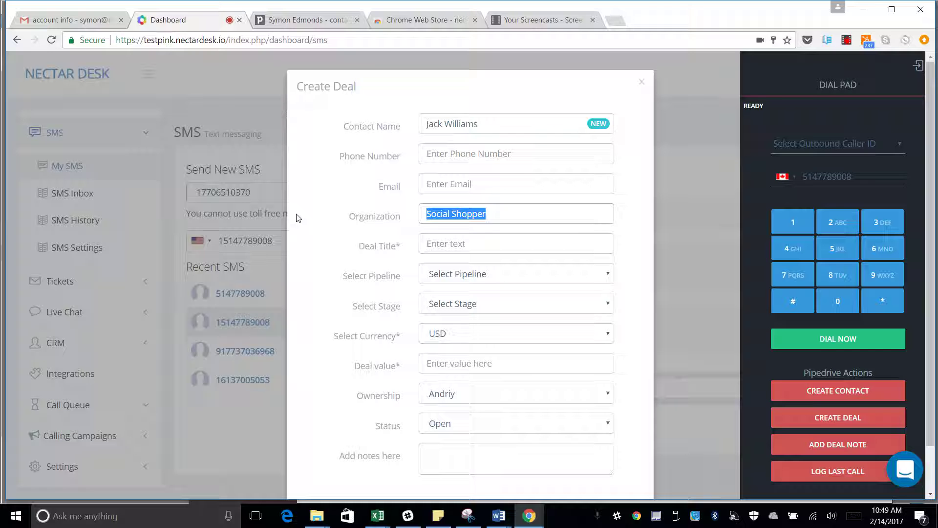
text(JW)
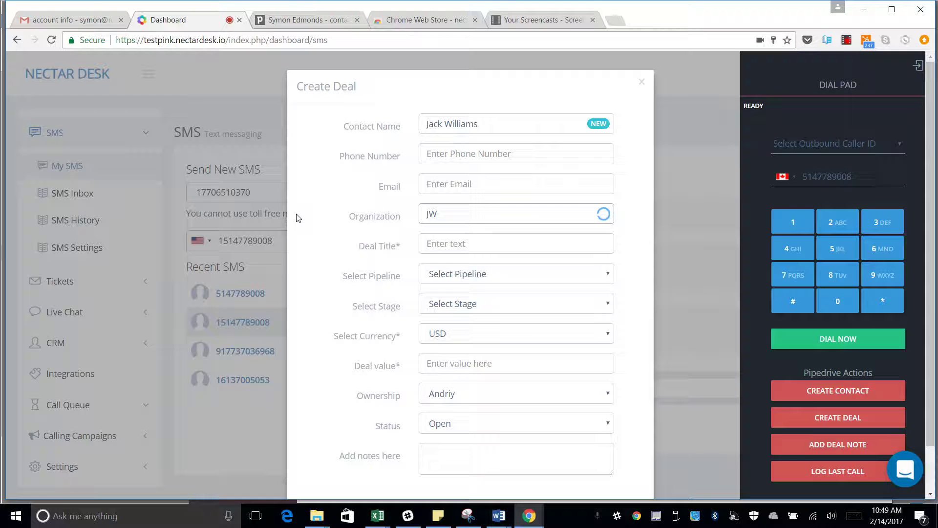
text(I Inc)
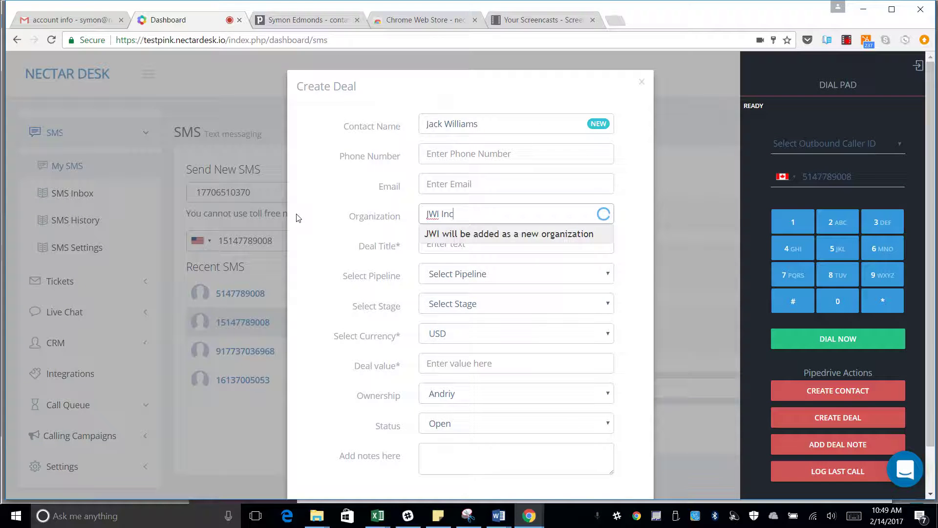
click(470, 236)
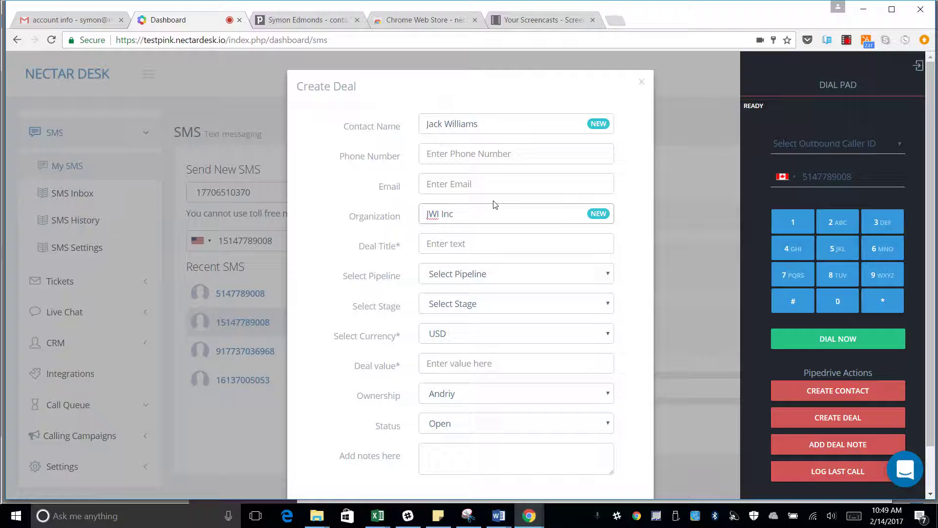
scroll(459, 322, down, 1)
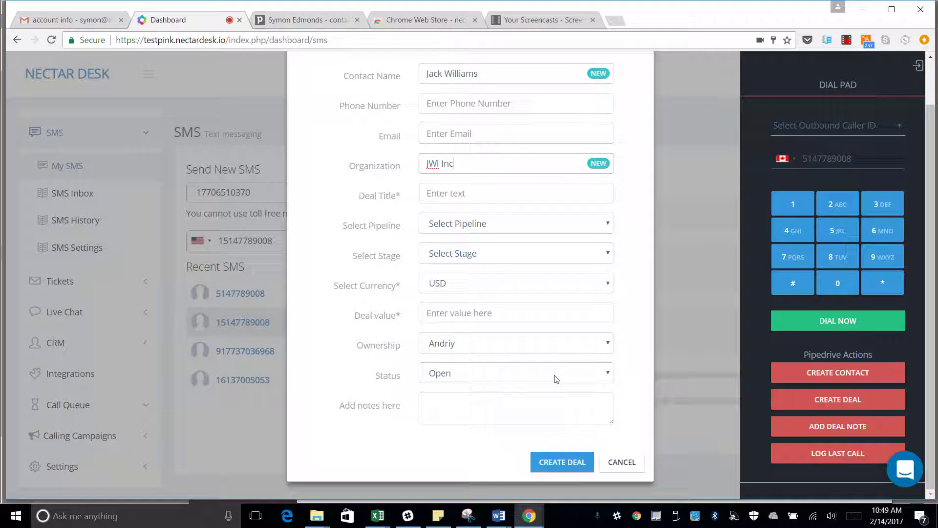
Step: Cancel the unfinished deal and switch to the Nectar Desk Chrome Web Store page
click(623, 463)
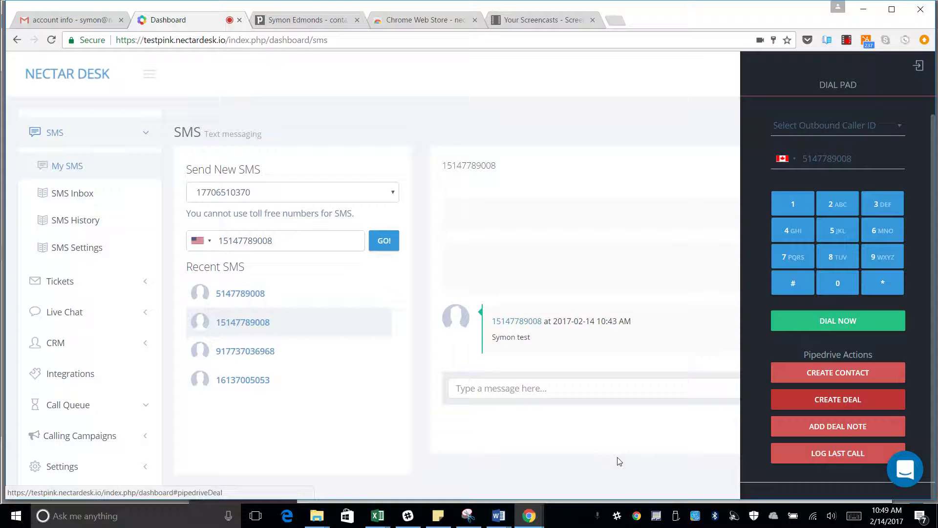
click(424, 19)
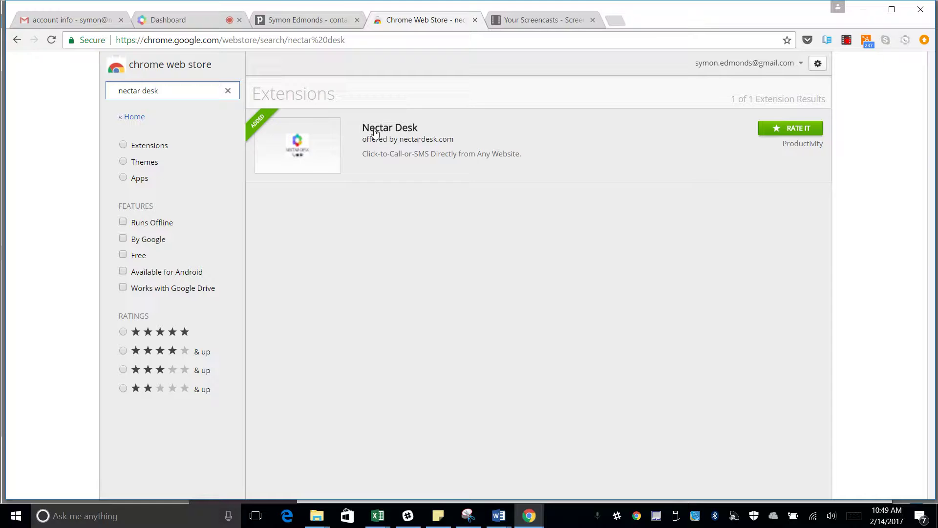
click(306, 20)
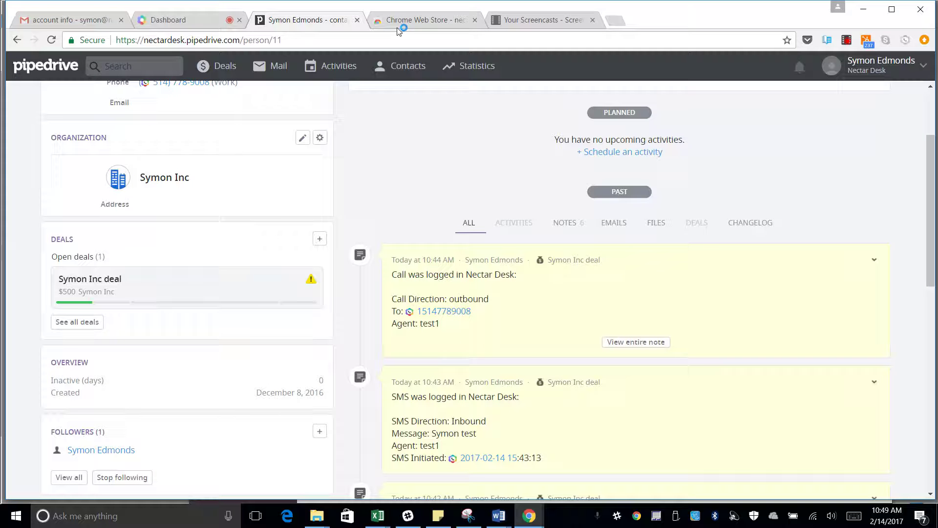
scroll(216, 230, up, 3)
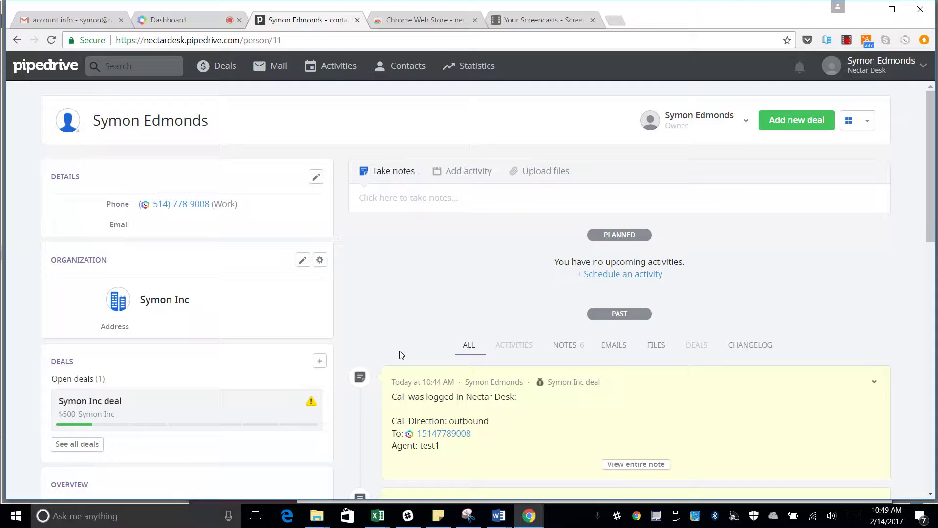
scroll(371, 332, down, 3)
scroll(254, 244, up, 3)
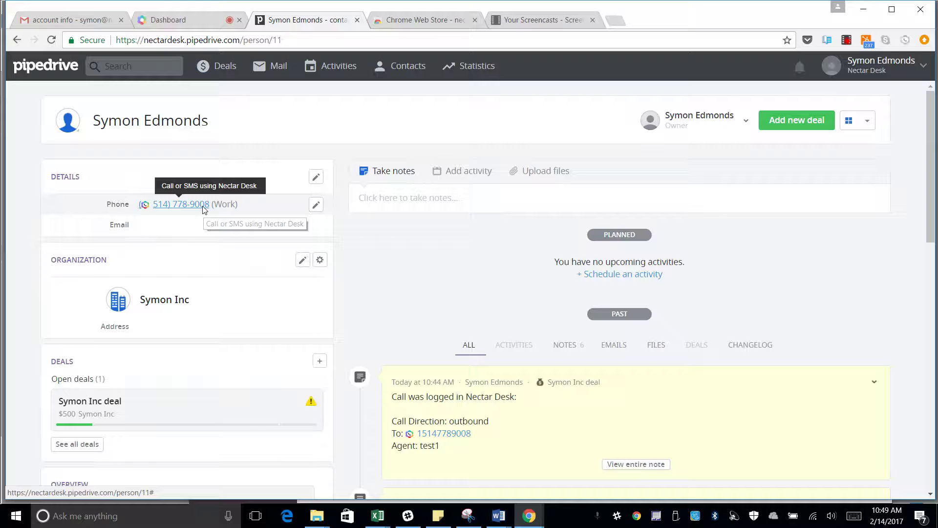
click(204, 206)
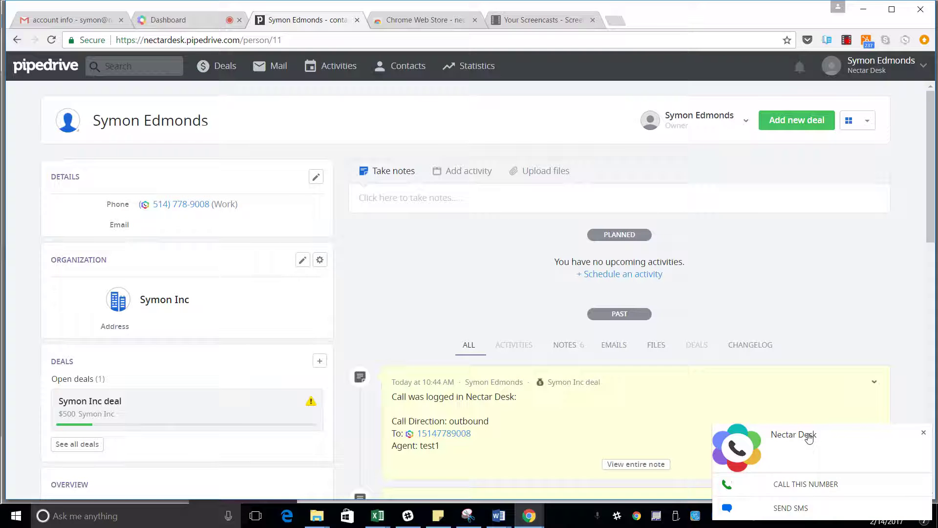
click(796, 512)
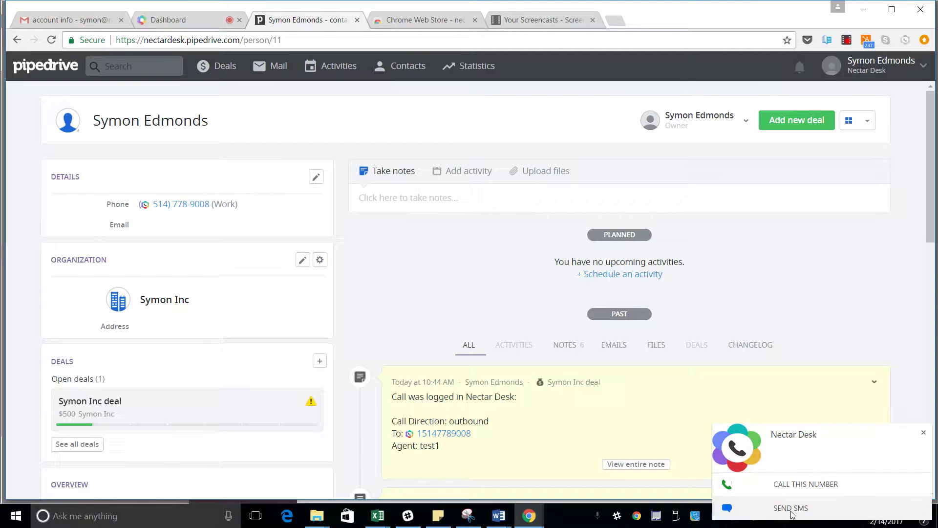
click(607, 88)
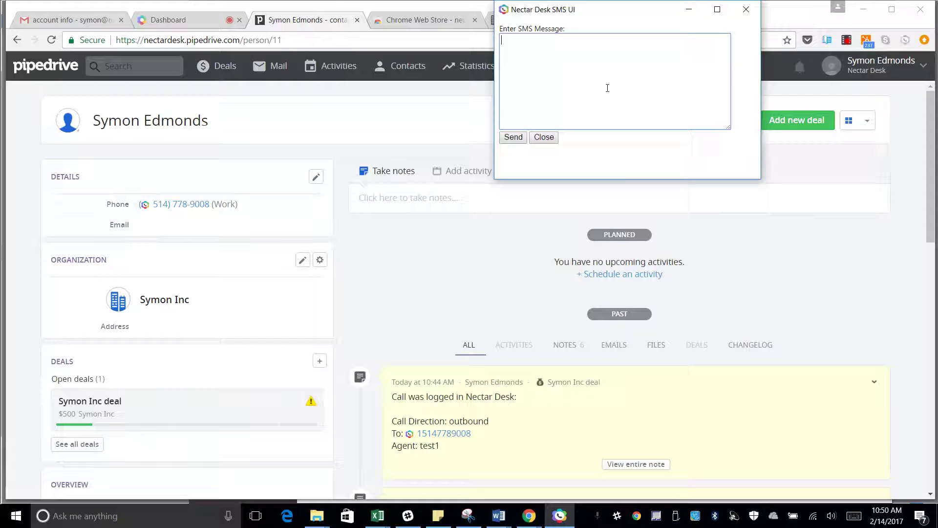
text(Testing a)
text(gain on )
text(Feb)
key(BackSpace)
key(BackSpace)
key(BackSpace)
text(Feb 1)
click(520, 137)
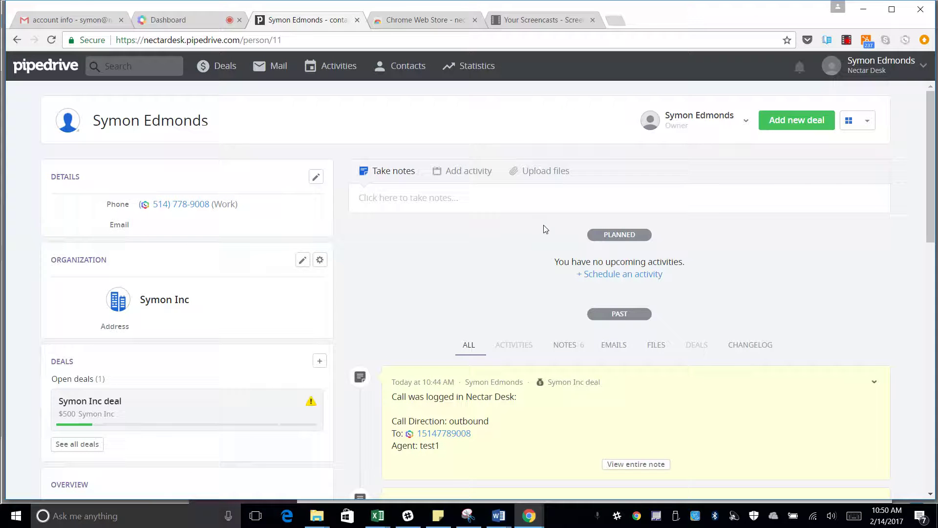
Step: Scroll the timeline to review the logged outbound SMS and the inbound 'Symon Testing feb 14' reply
scroll(493, 290, down, 3)
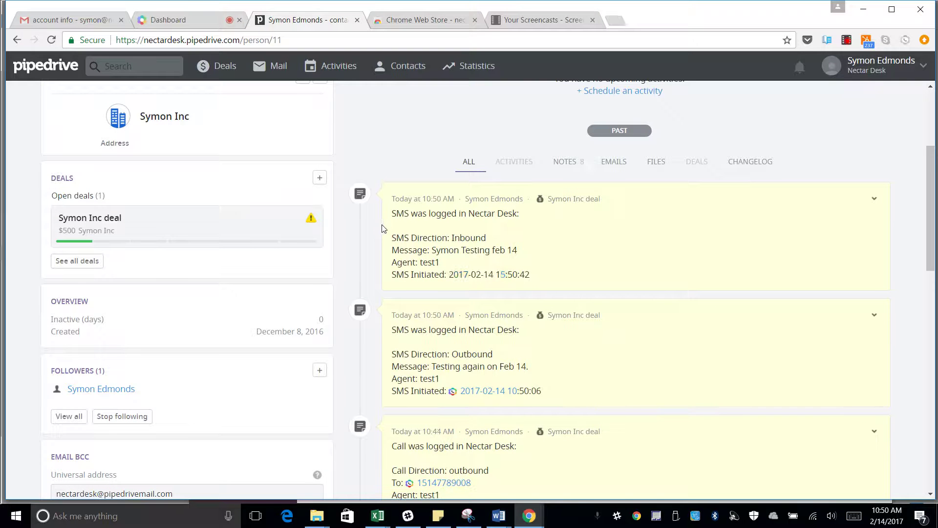
scroll(377, 225, up, 4)
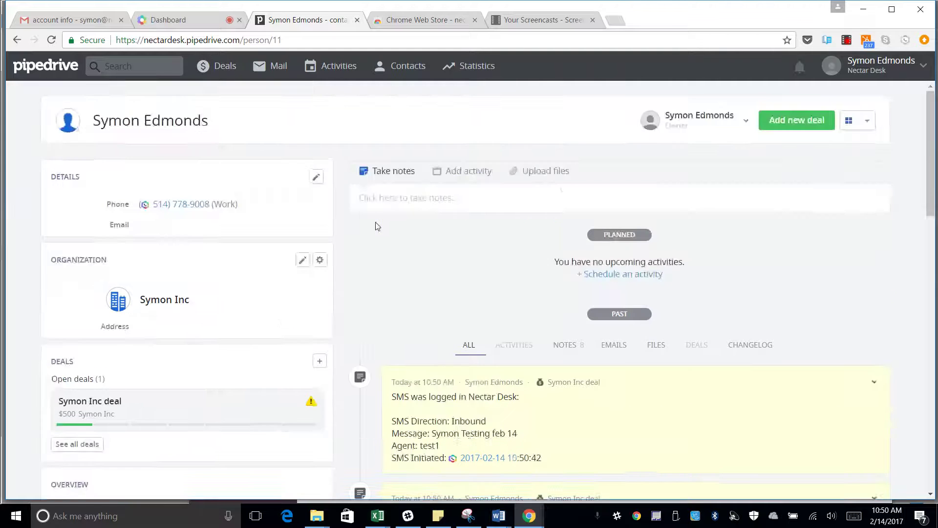
scroll(377, 225, down, 5)
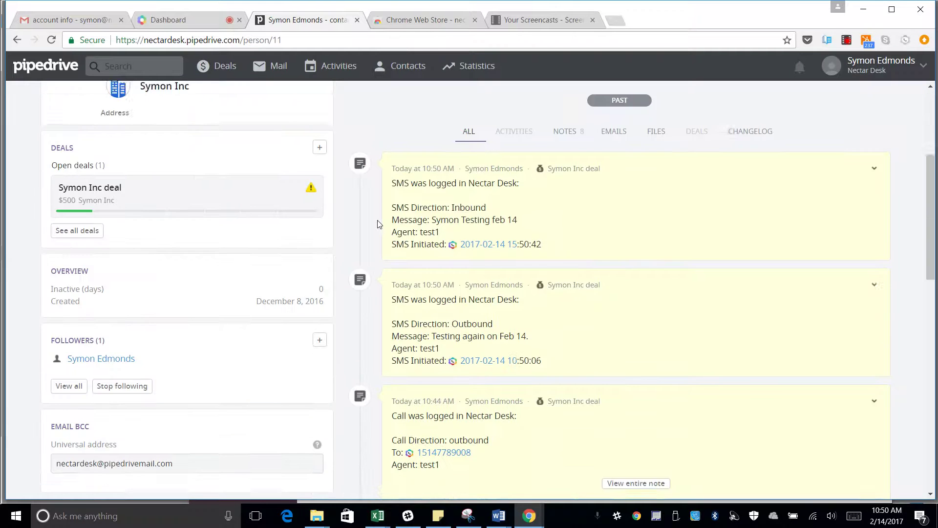
scroll(377, 224, up, 2)
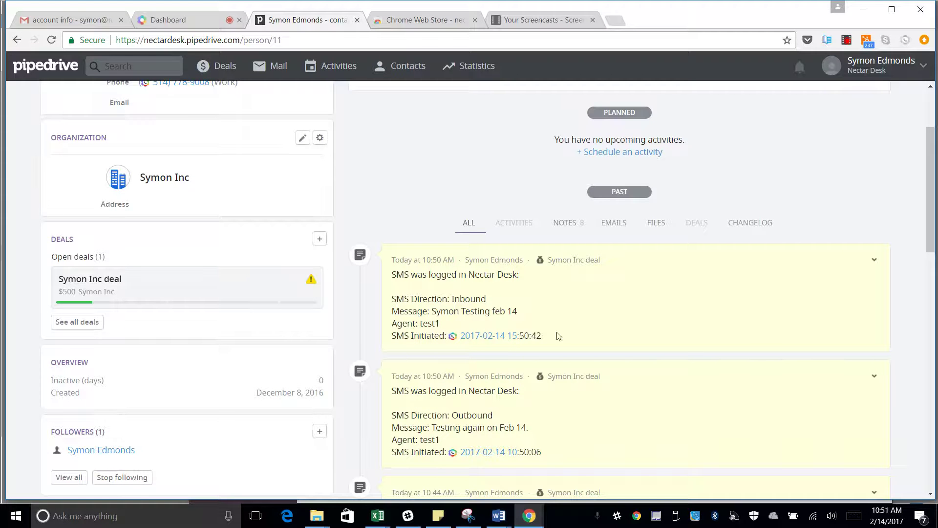
click(194, 21)
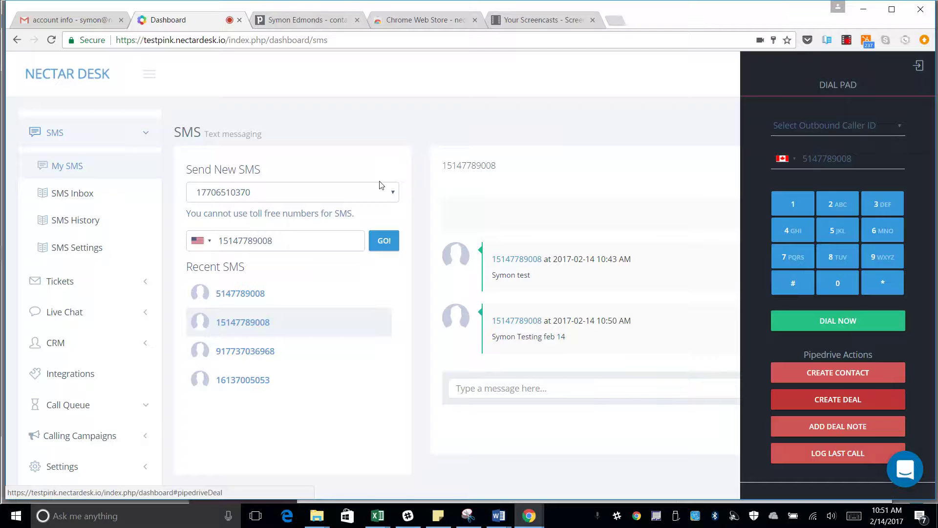
click(317, 26)
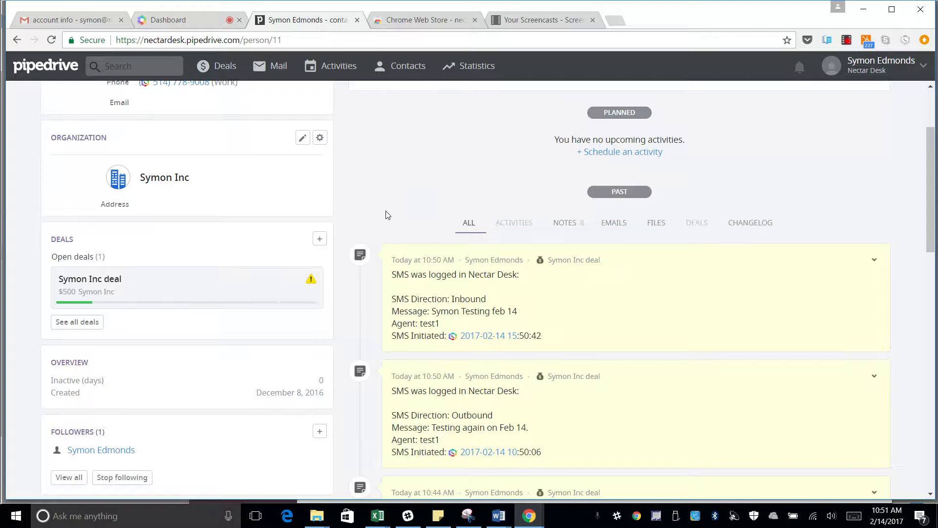
scroll(167, 205, up, 2)
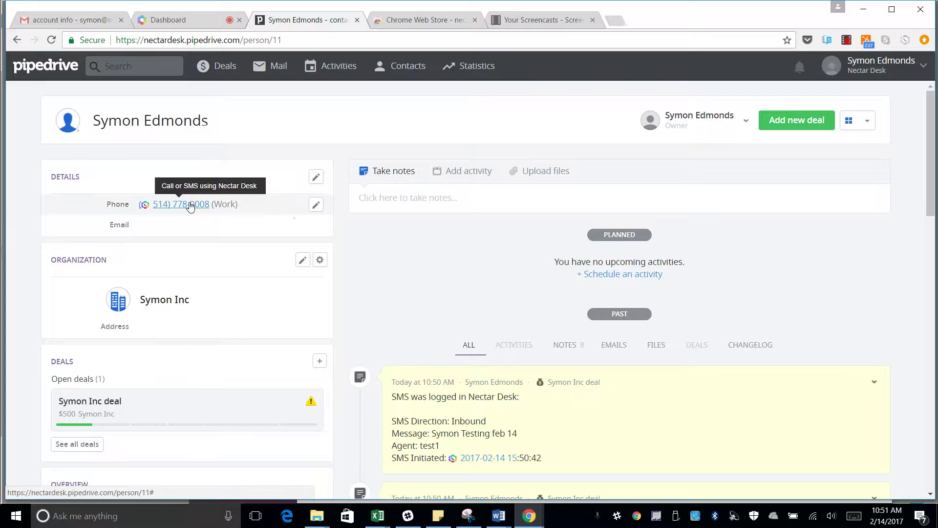
Step: Call the contact's work number, hang up, and dismiss the disposition prompt
click(191, 206)
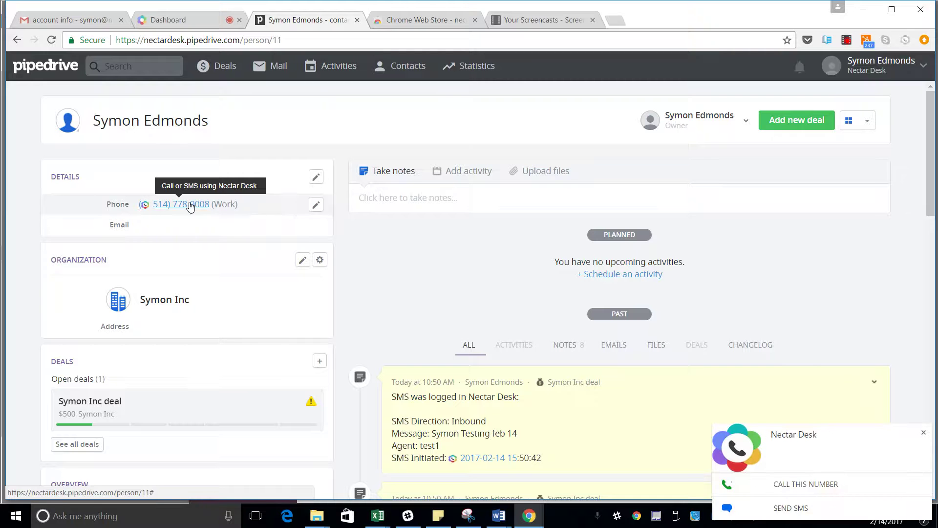
click(812, 486)
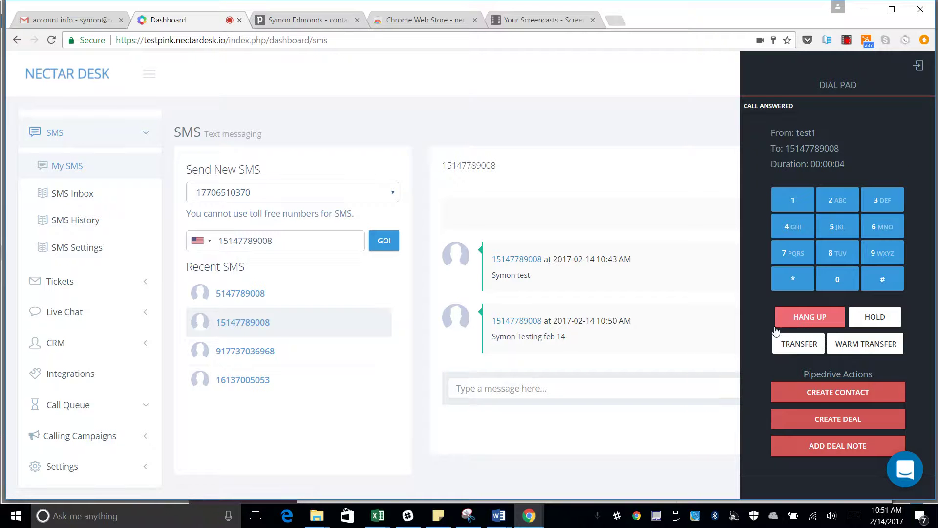
click(812, 318)
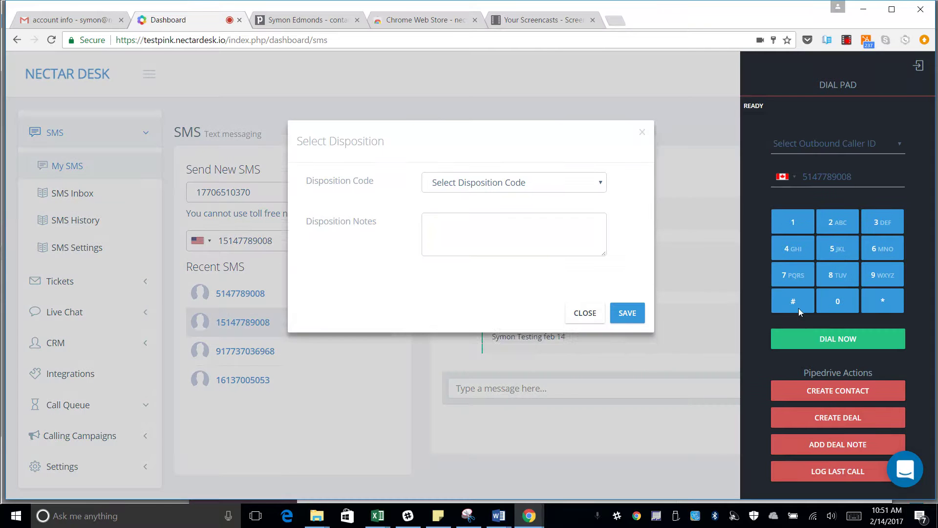
click(578, 329)
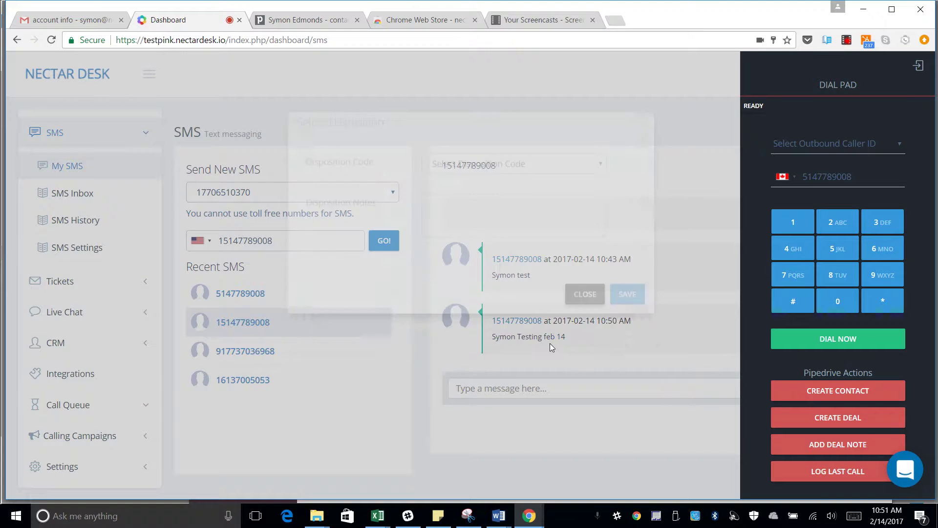
click(300, 23)
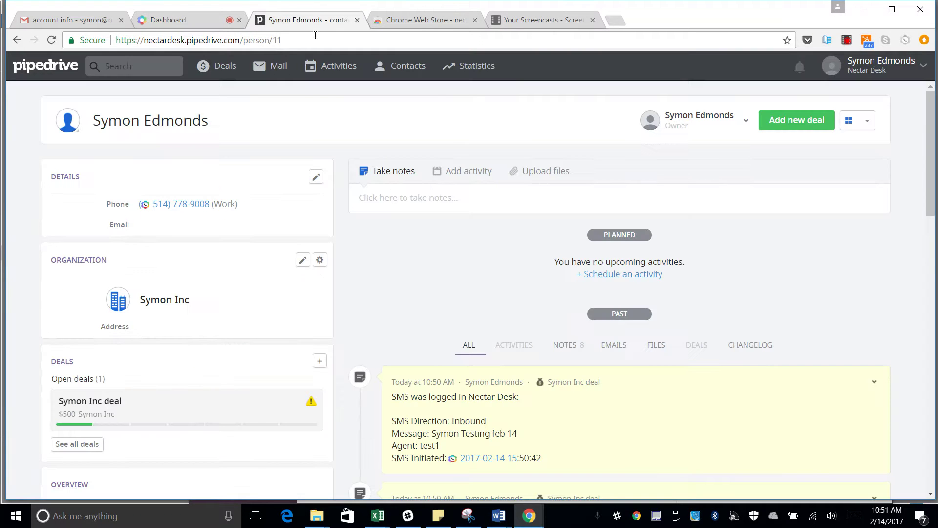
scroll(498, 295, down, 3)
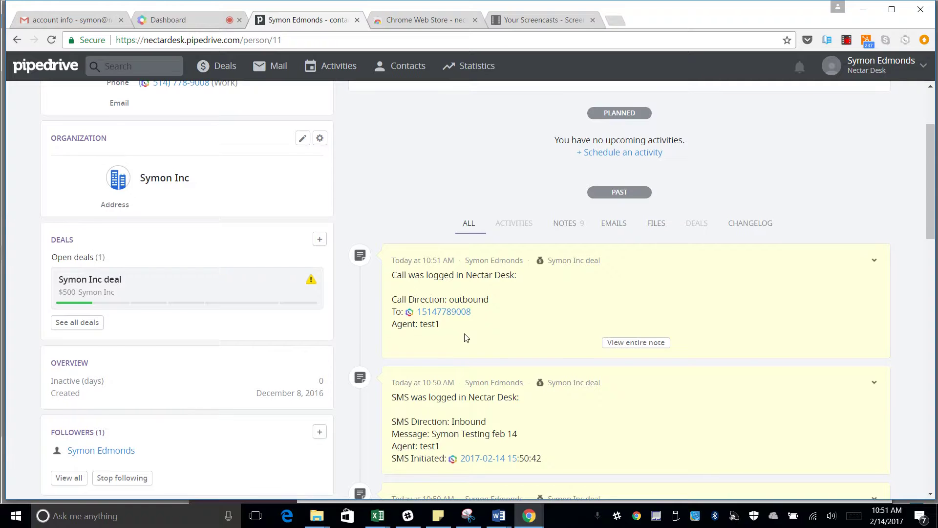
scroll(467, 337, up, 3)
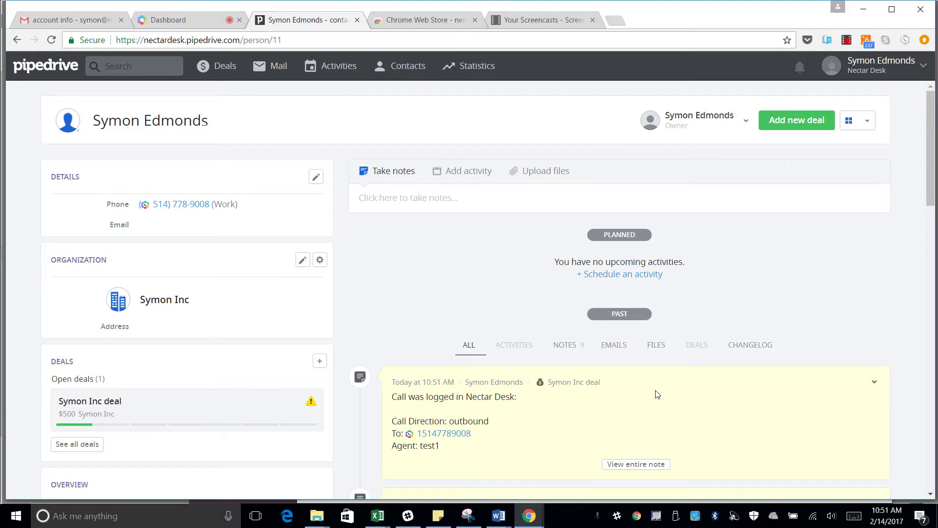
scroll(596, 396, down, 3)
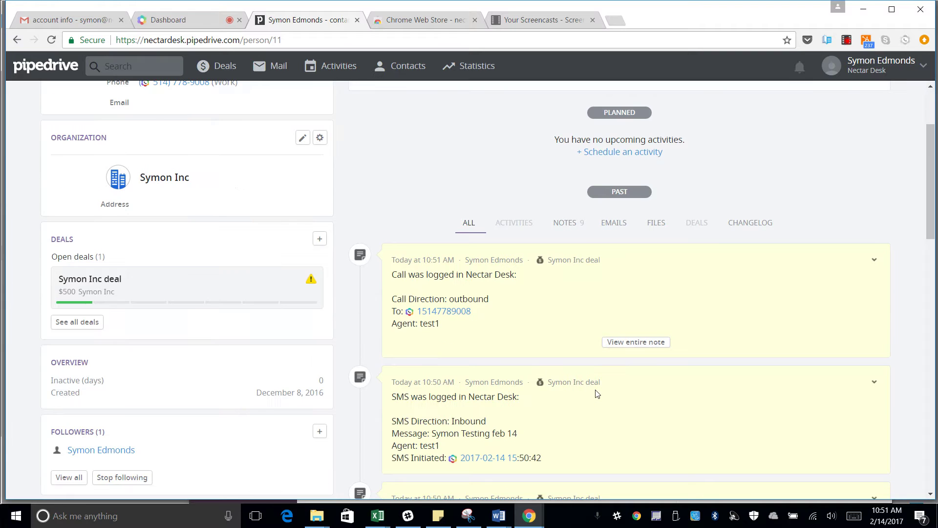